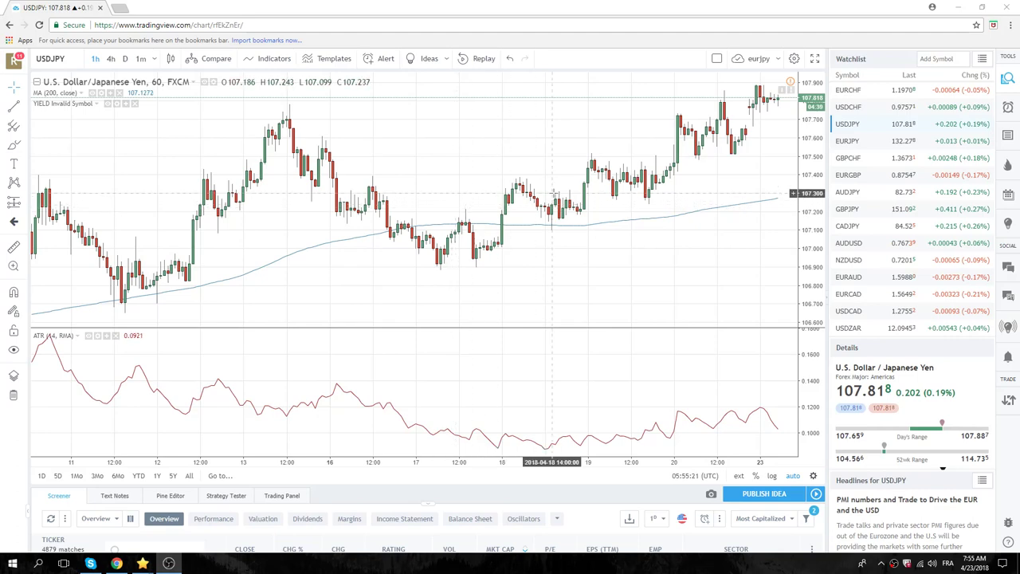
Zoom out the USDJPY 60-minute chart so it spans April 3 to April 23
scroll(552, 193, down, 3)
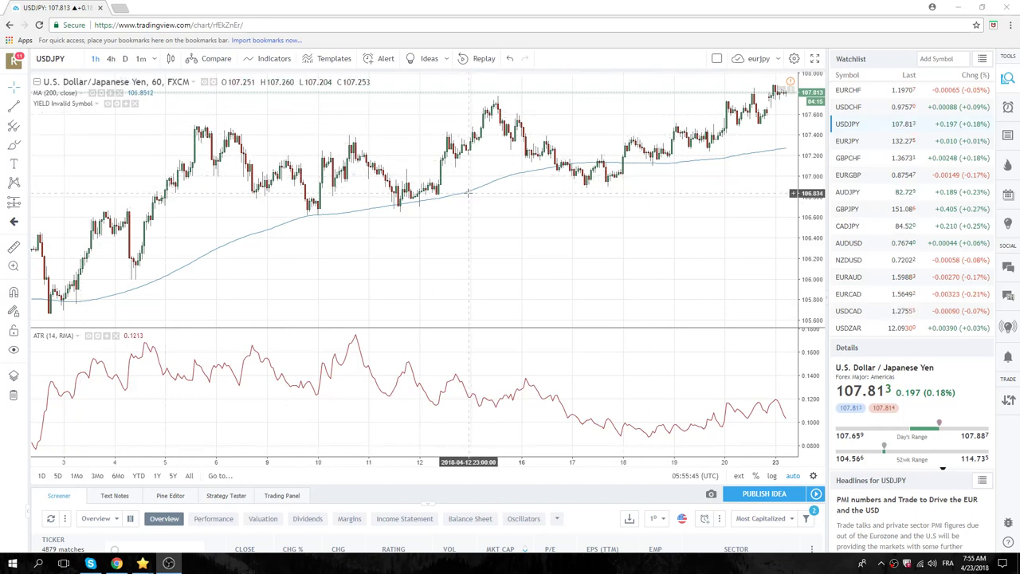
Change USDJPY to the 1D interval, showing early 2017 through April 2018
click(125, 59)
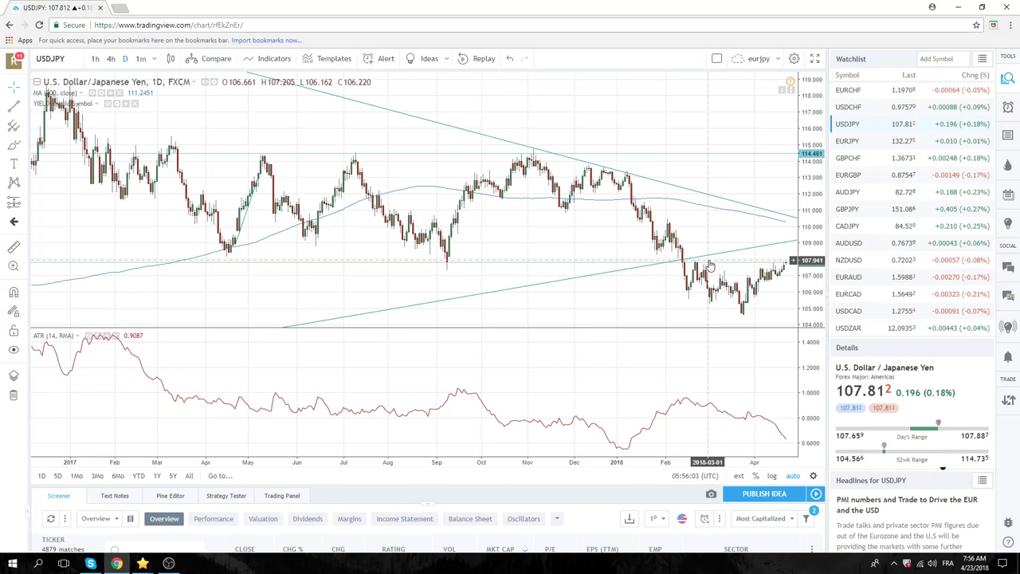
scroll(877, 274, up, 3)
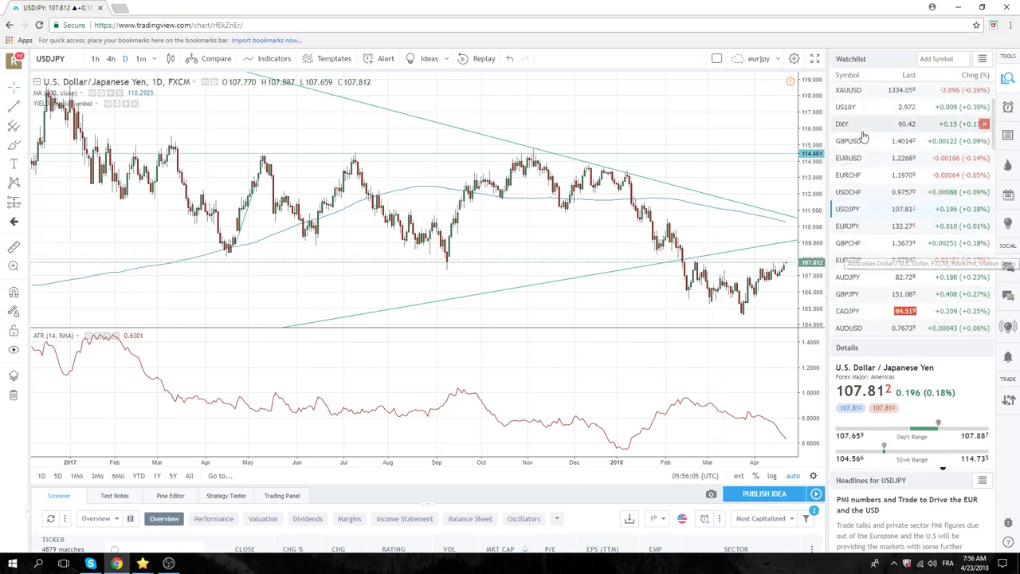
Load the US10Y daily chart, last 2.972, framed from February 2017 to April 2018
click(861, 108)
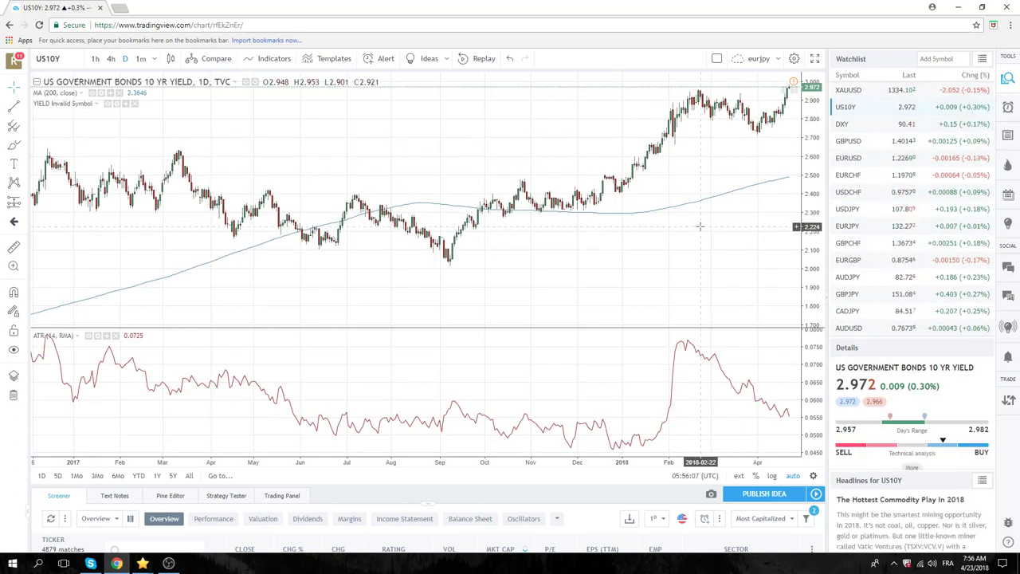
scroll(700, 226, down, 3)
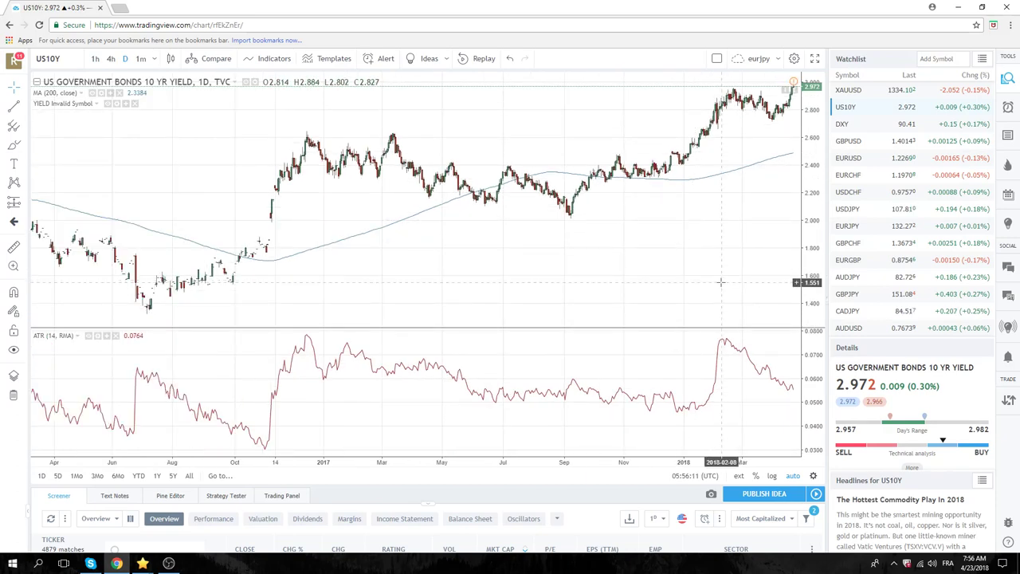
scroll(721, 280, up, 3)
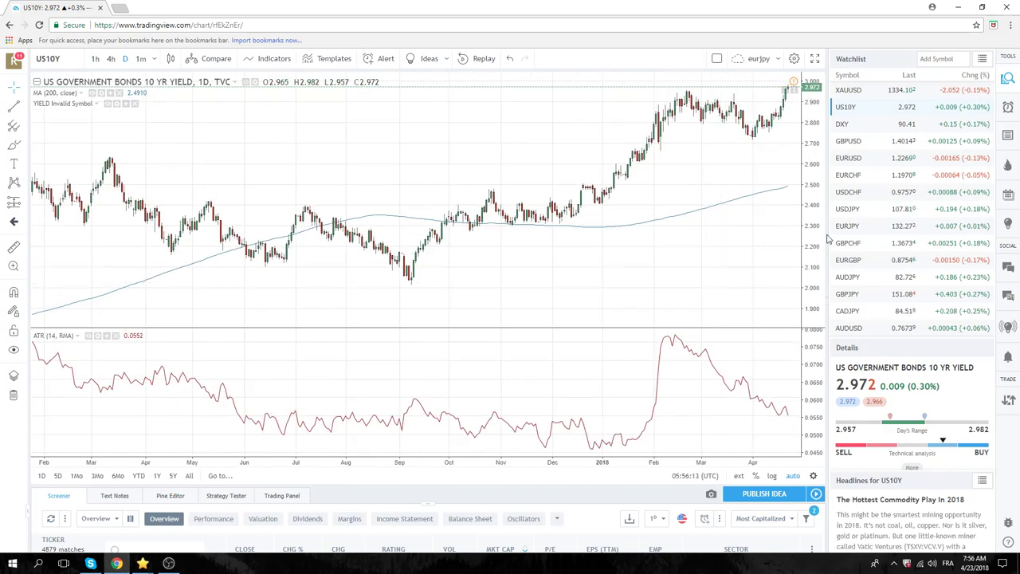
scroll(866, 193, up, 2)
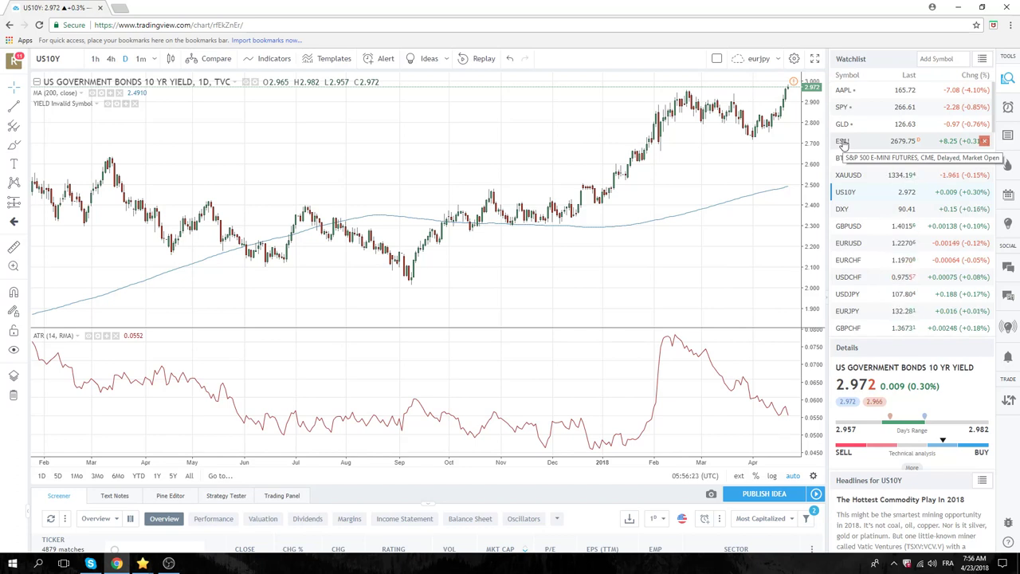
Load the USDCHF daily chart, last near 0.9755
click(856, 278)
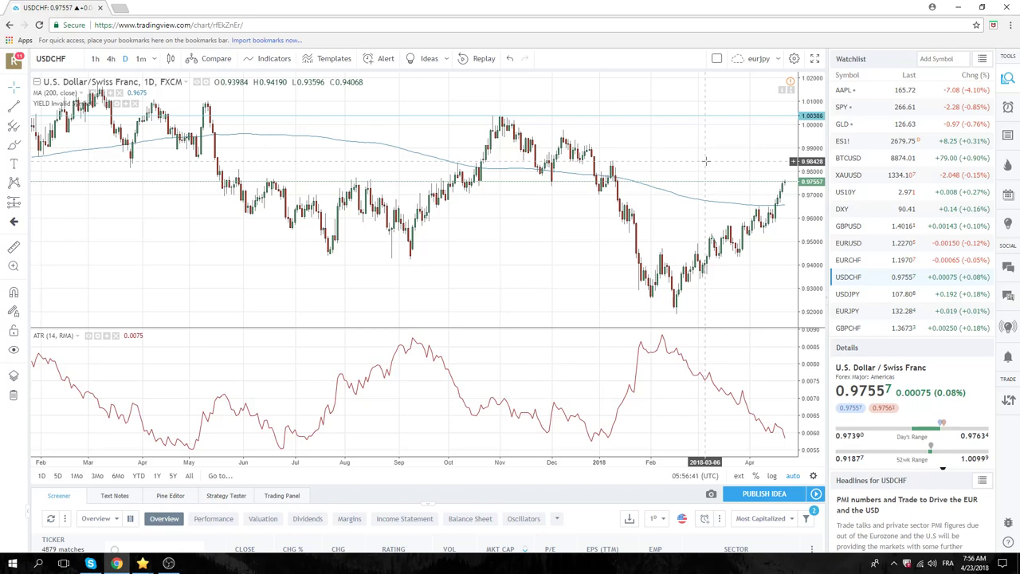
Reload USDJPY daily candles, last near 107.80, with both trendlines and the 200-period average
click(849, 295)
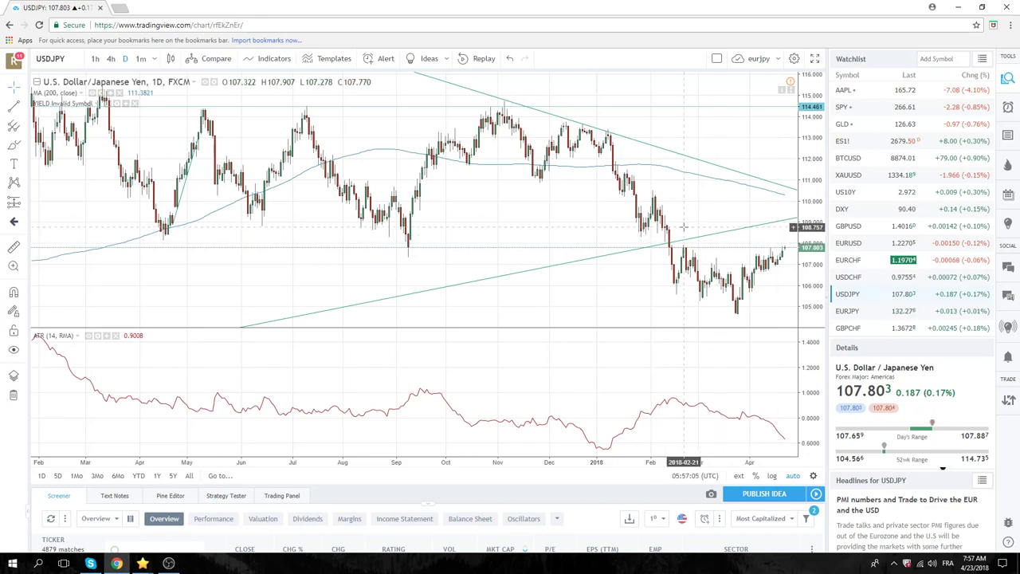
scroll(864, 247, down, 2)
scroll(864, 247, down, 1)
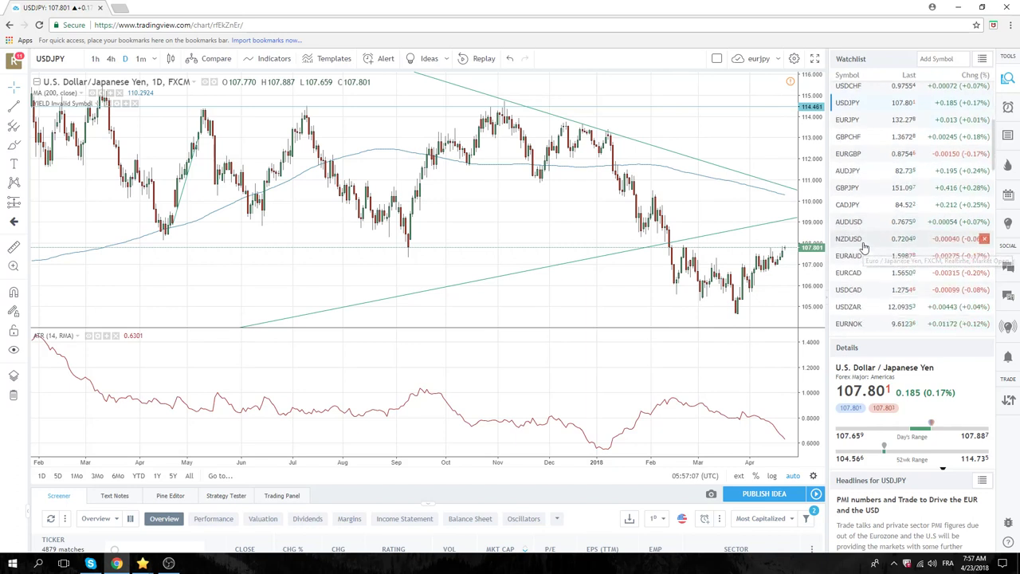
scroll(863, 247, down, 2)
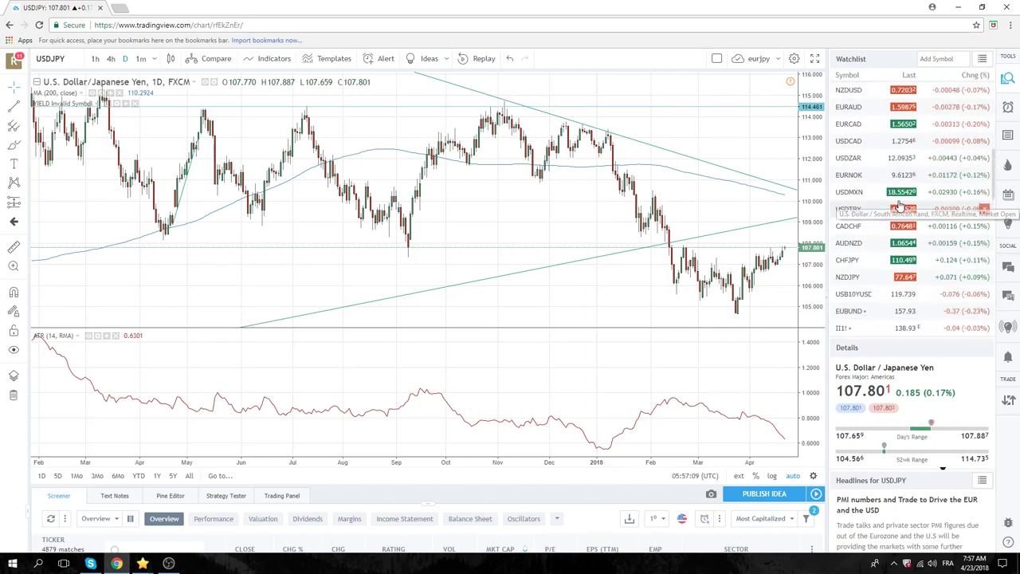
scroll(904, 240, up, 1)
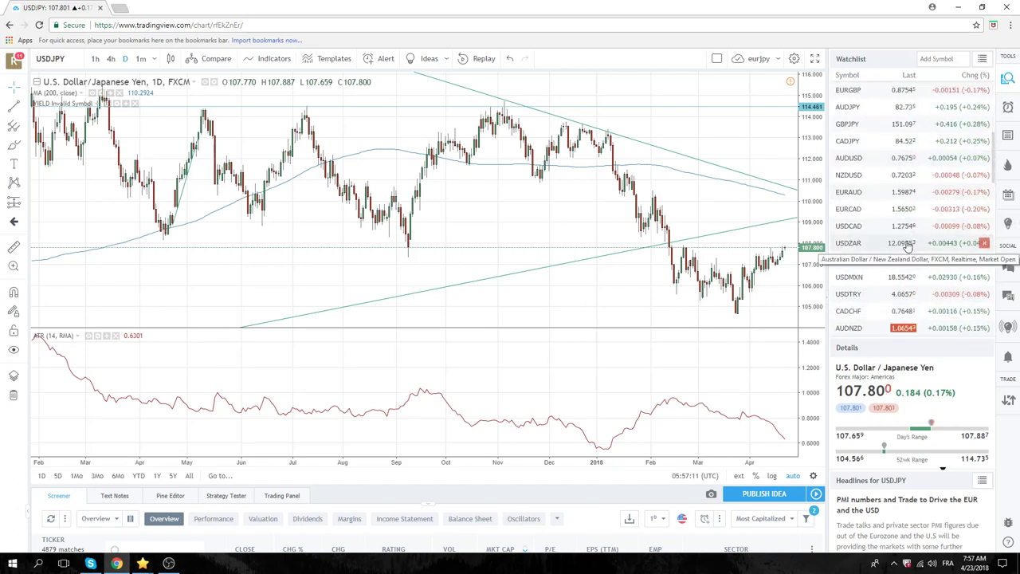
scroll(907, 248, up, 1)
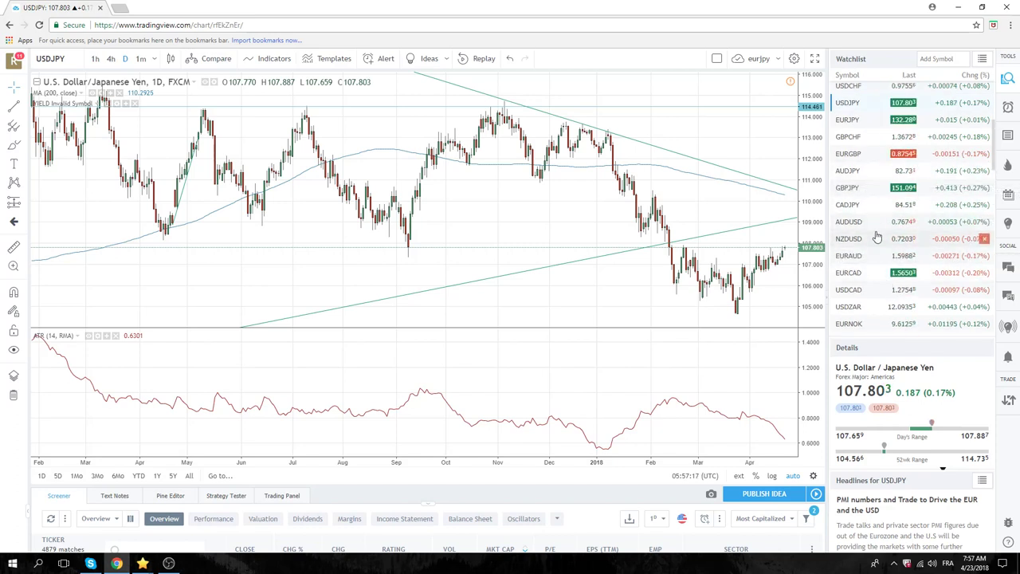
Look over CADJPY daily candles, then load AUDJPY daily, last near 82.73
click(851, 206)
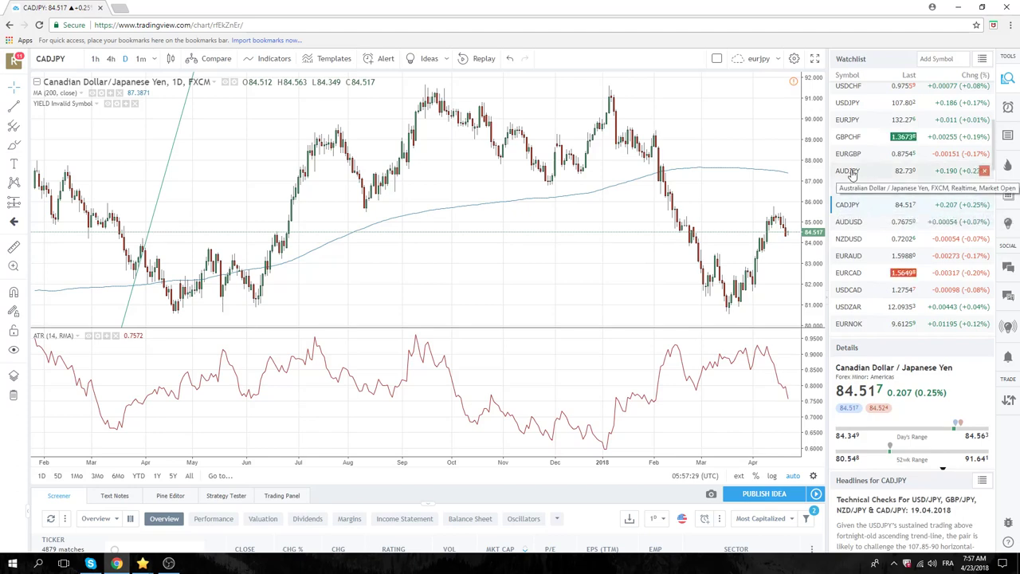
click(851, 172)
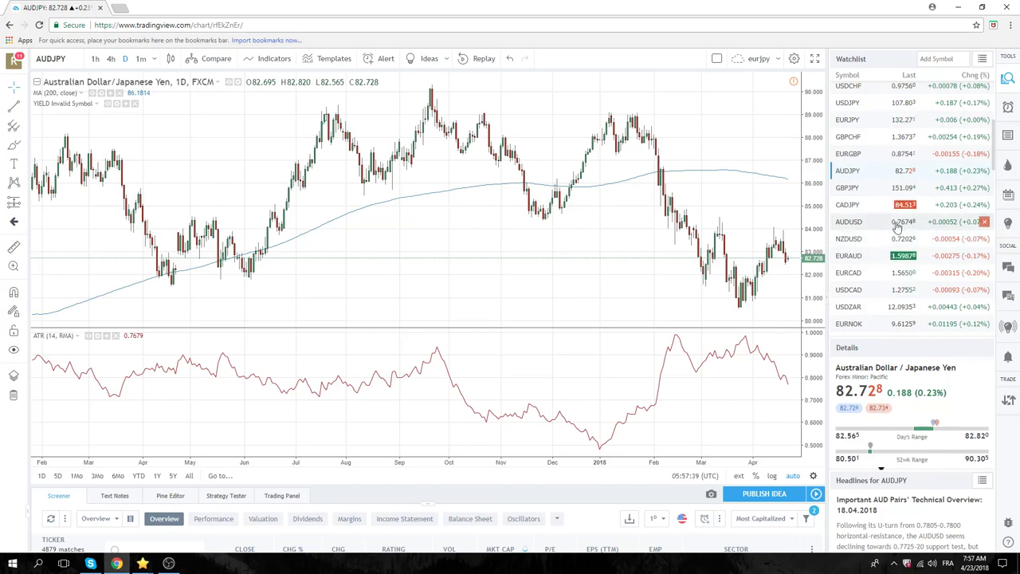
scroll(898, 227, down, 1)
scroll(899, 230, up, 1)
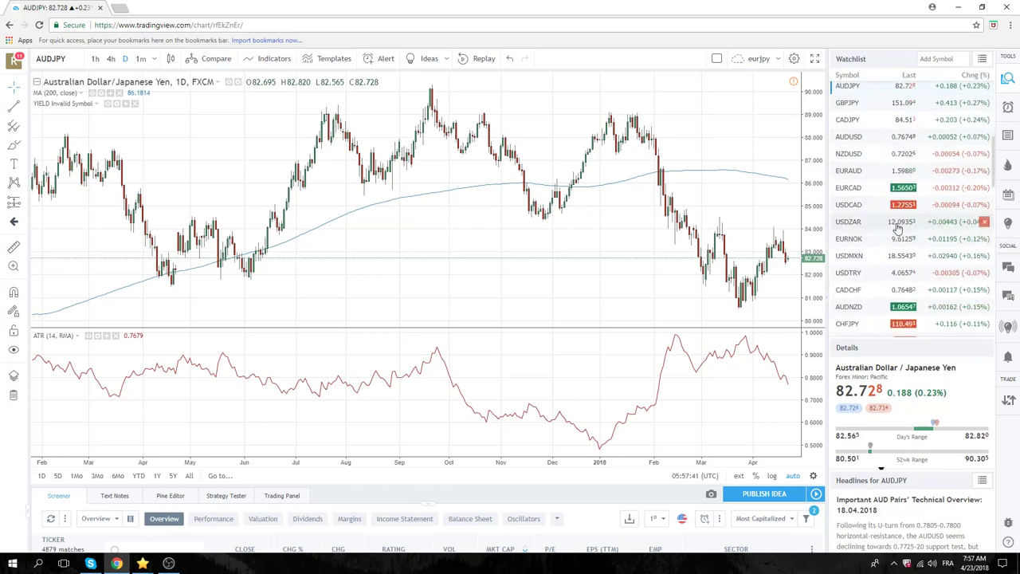
scroll(899, 229, up, 5)
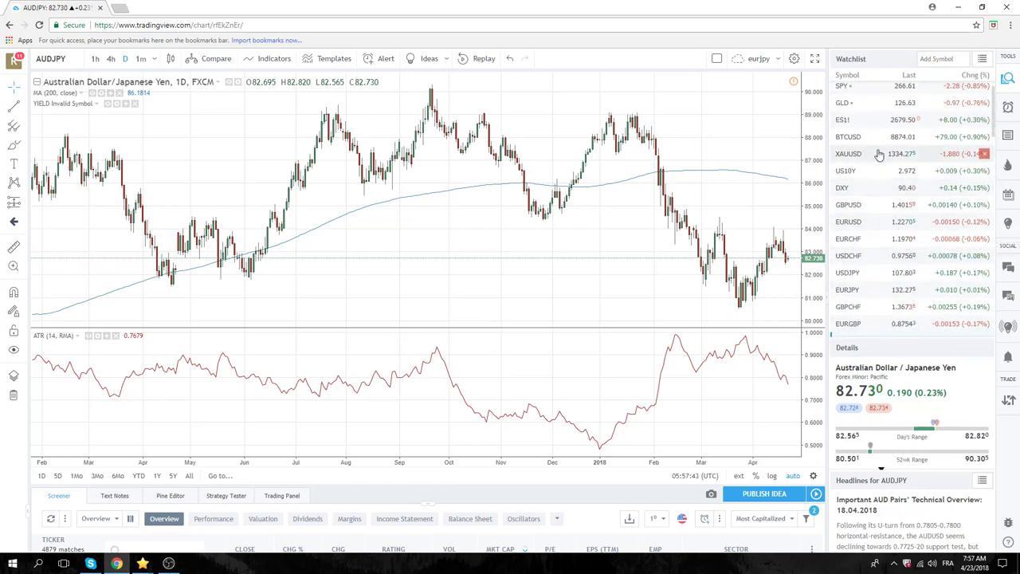
Load Coinbase BTCUSD on daily candles, last near 8874, and browse the watchlist symbols
click(860, 138)
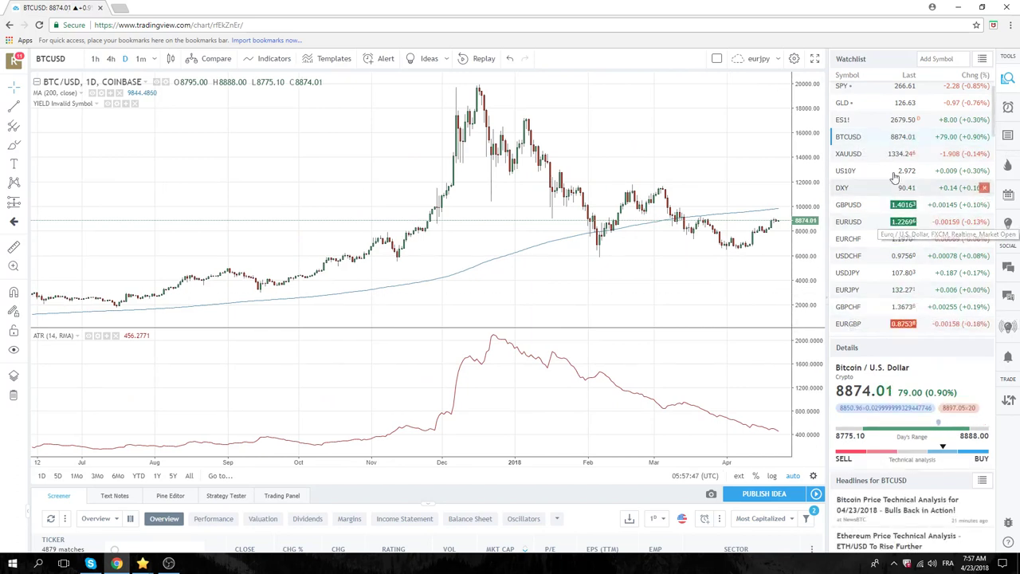
scroll(879, 191, up, 1)
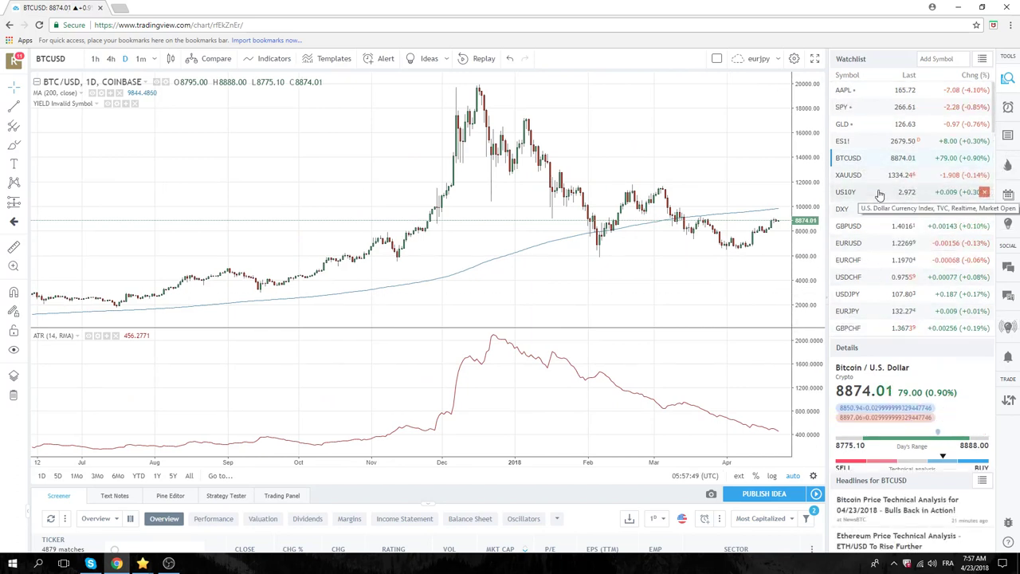
scroll(880, 194, down, 2)
scroll(880, 195, down, 2)
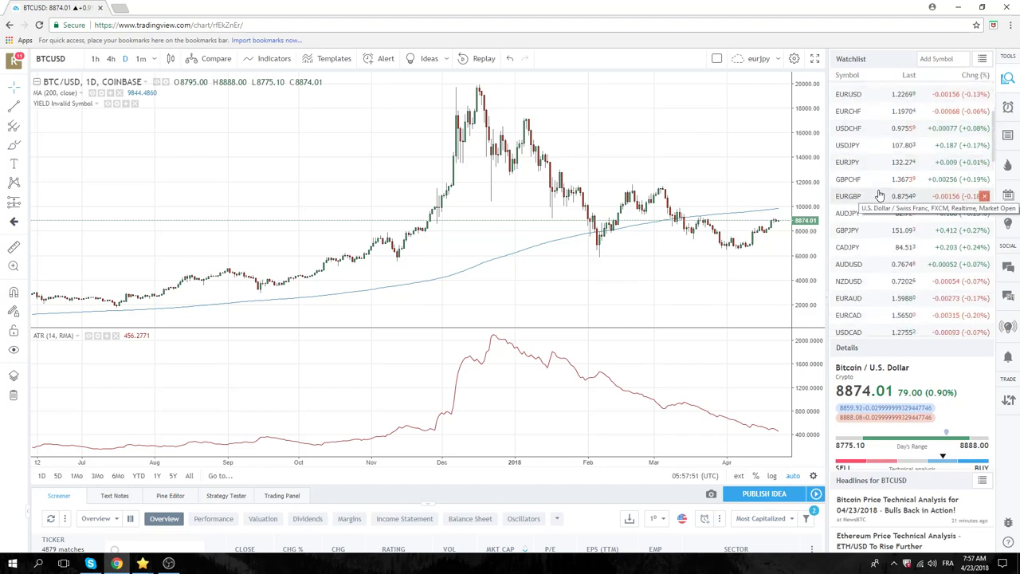
scroll(879, 195, down, 2)
scroll(880, 195, down, 2)
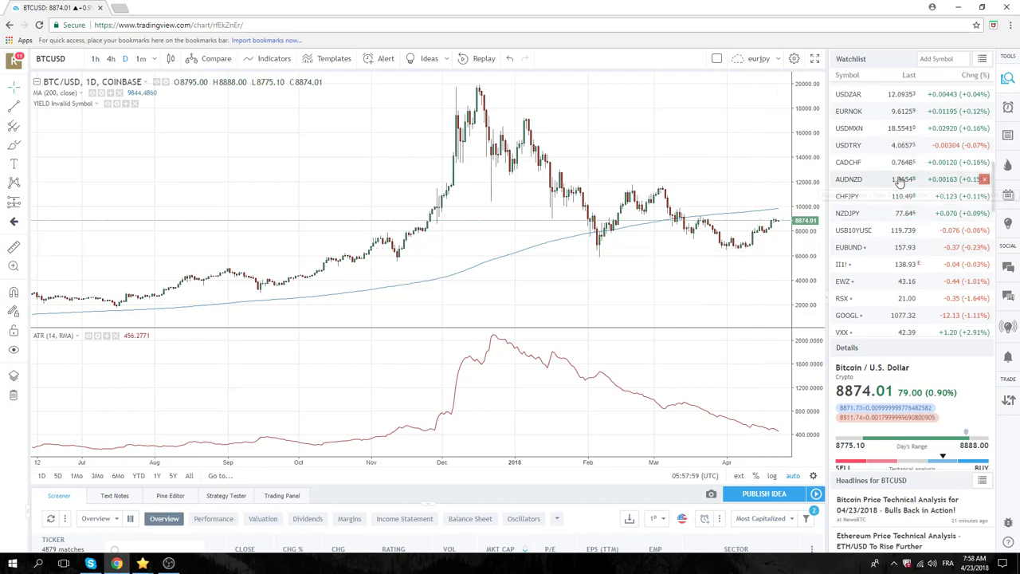
scroll(891, 199, down, 2)
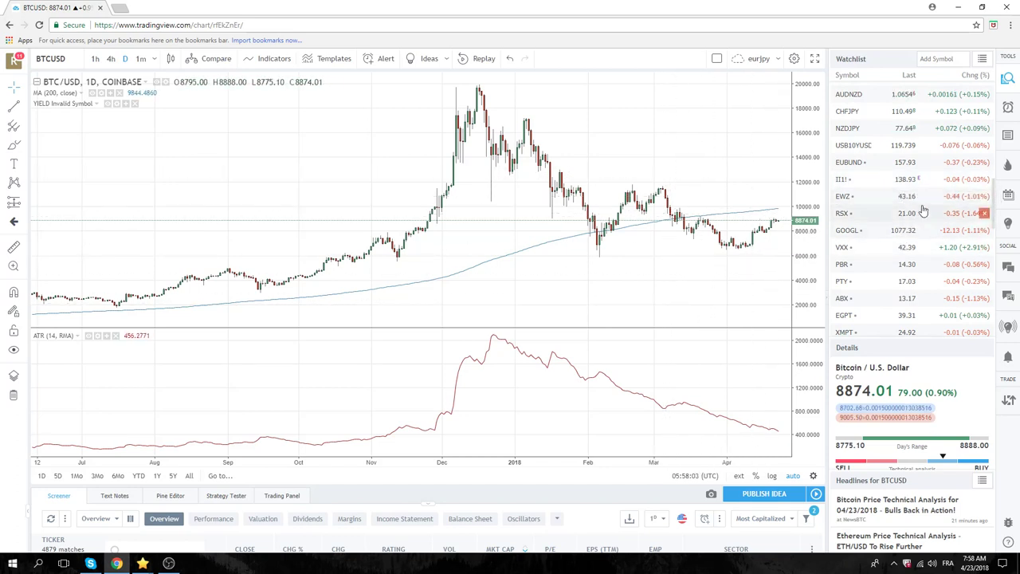
scroll(916, 205, down, 2)
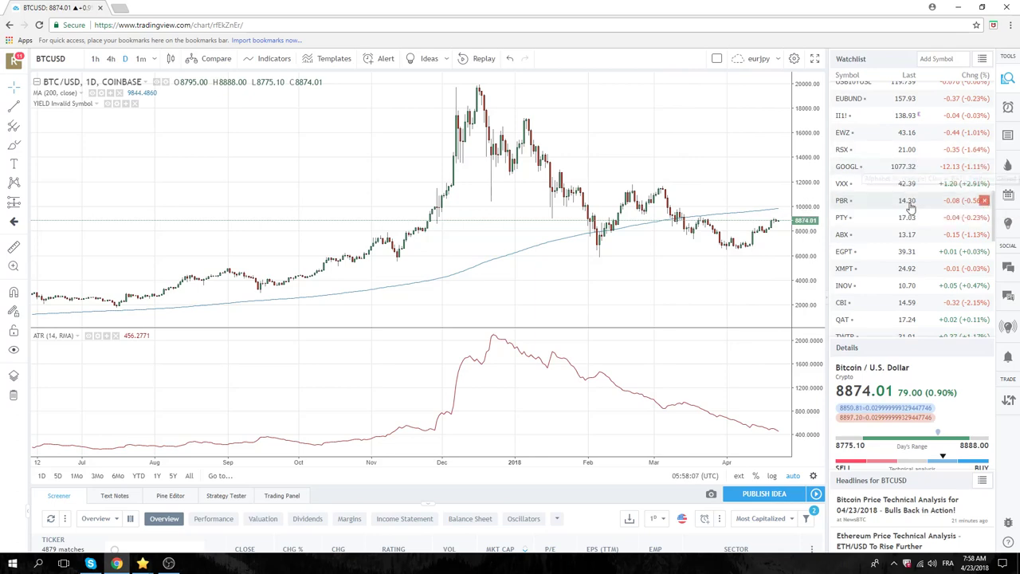
scroll(911, 206, down, 5)
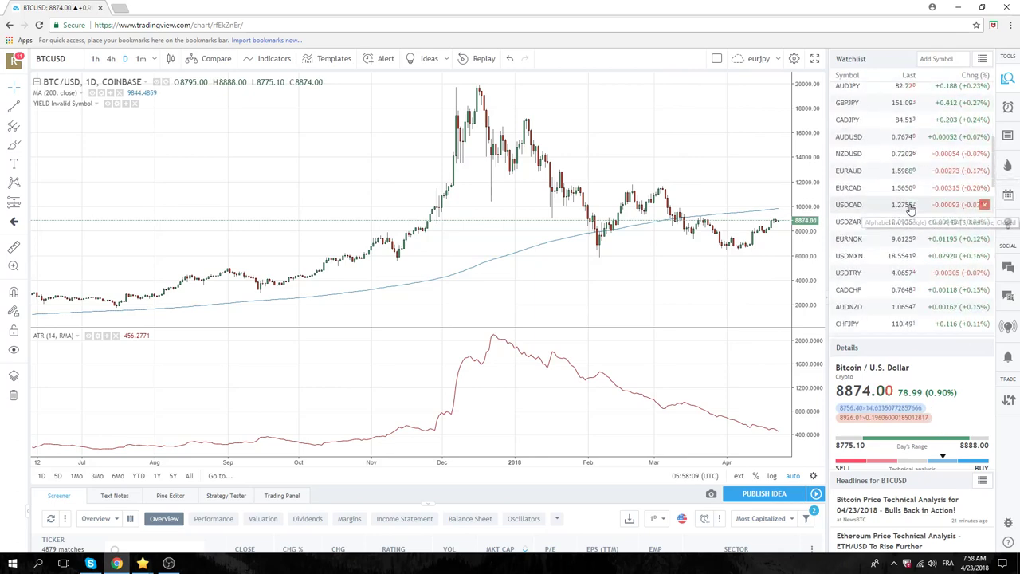
scroll(911, 208, up, 5)
scroll(911, 211, down, 1)
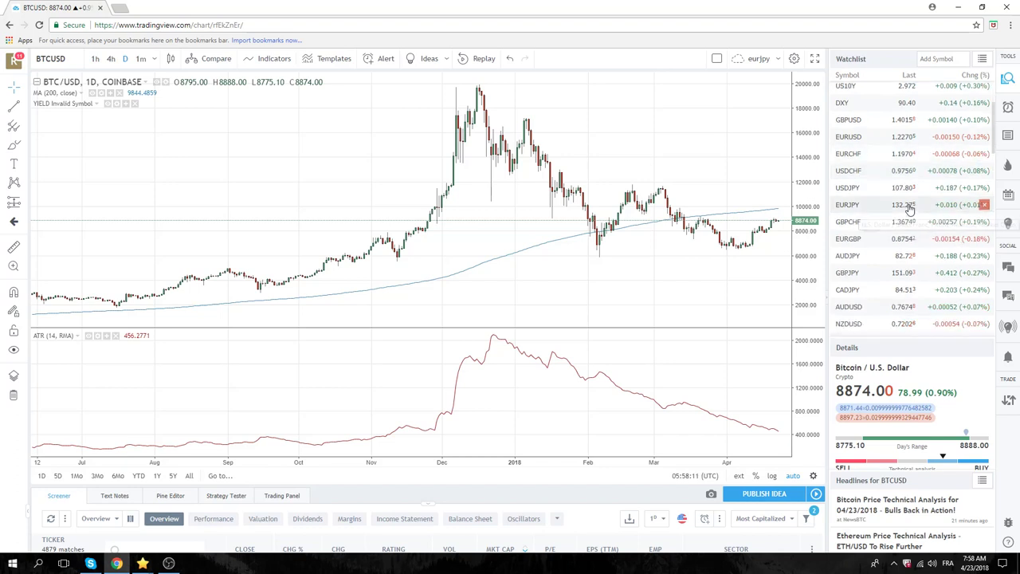